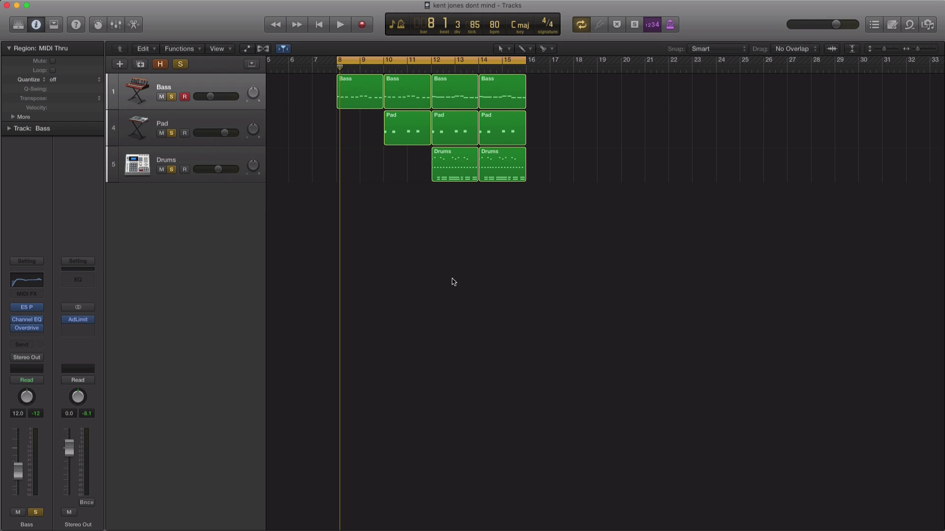
Play the bass, pad and drums arrangement through the bar 8 to 16 cycle and stop playback.
key("space")
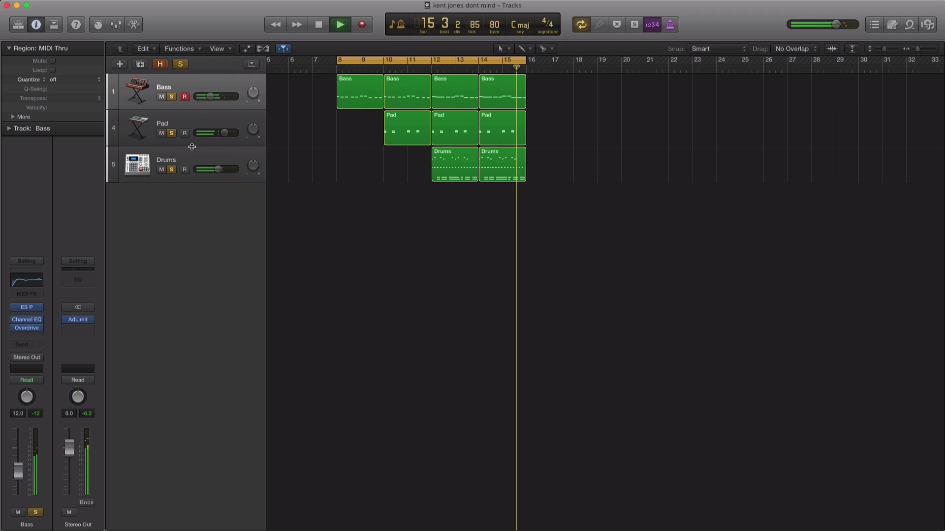
key("space")
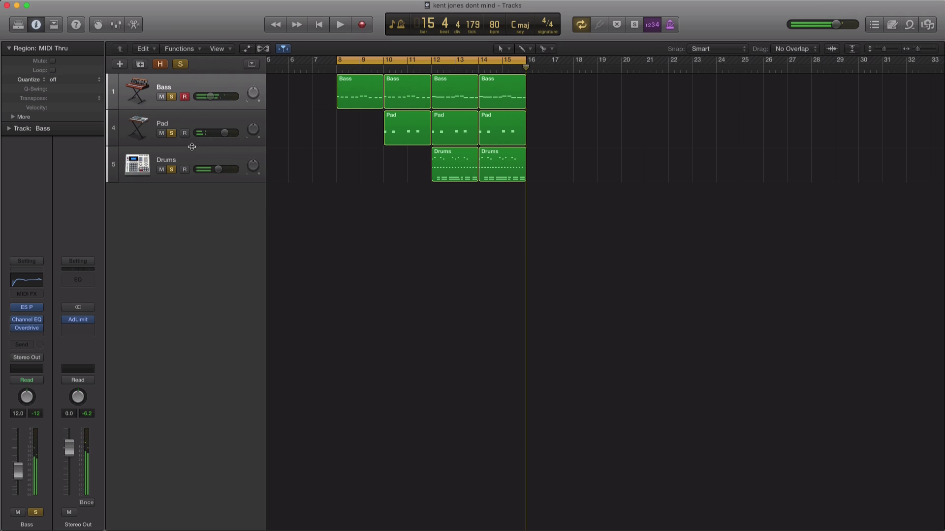
Add one software instrument track below the Bass track and load a stereo ES P (Polyphonic Synth) on it.
left_click(182, 84)
left_click(122, 69)
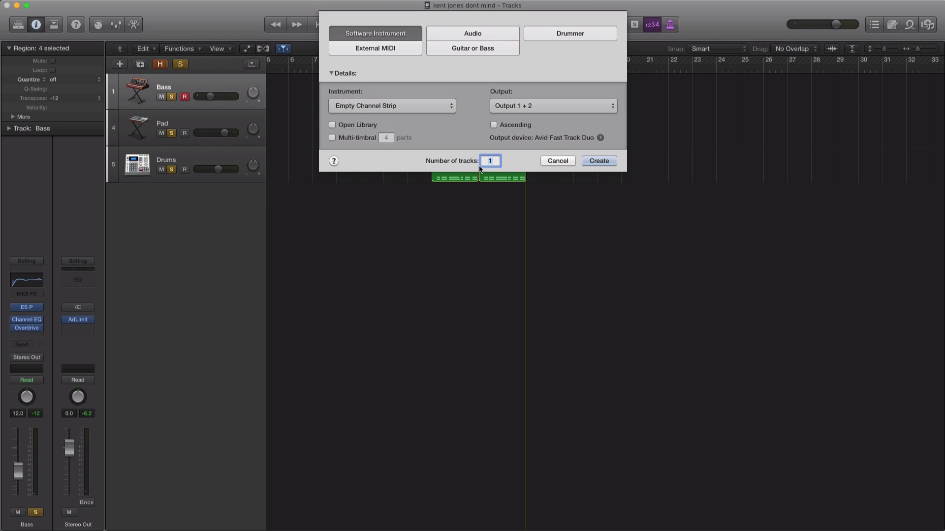
left_click(607, 165)
left_click(27, 314)
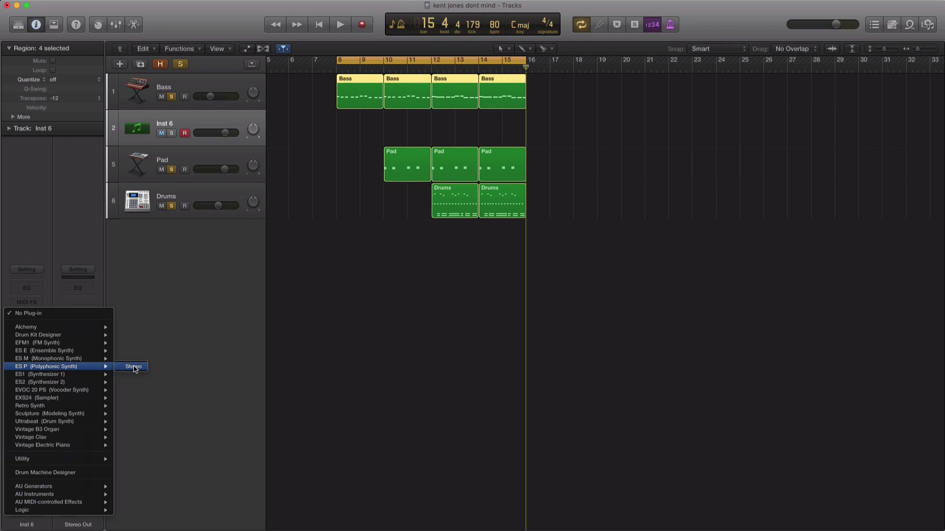
left_click(134, 367)
Copy the four Bass regions onto the Inst 6 track and solo only that track.
left_click_drag(116, 35, 481, 271)
left_click_drag(373, 99, 374, 131)
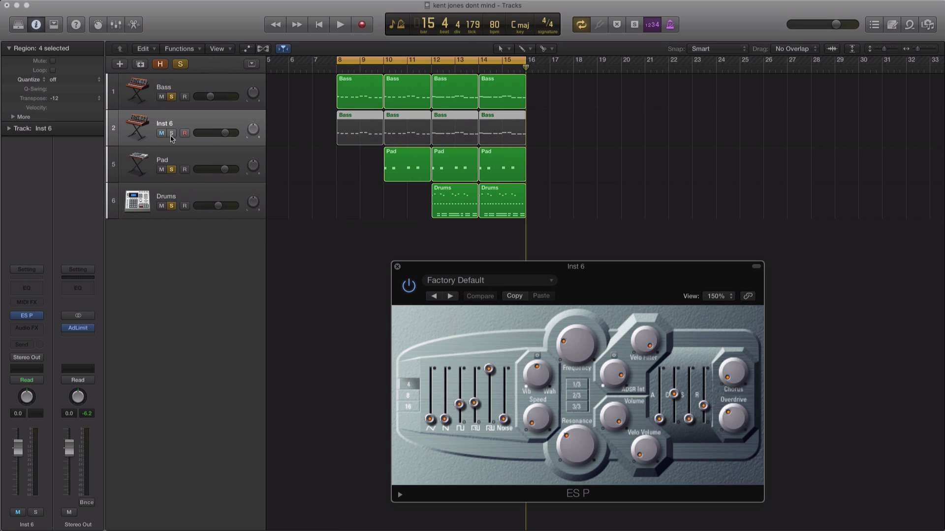
left_click(171, 134)
left_click(175, 107)
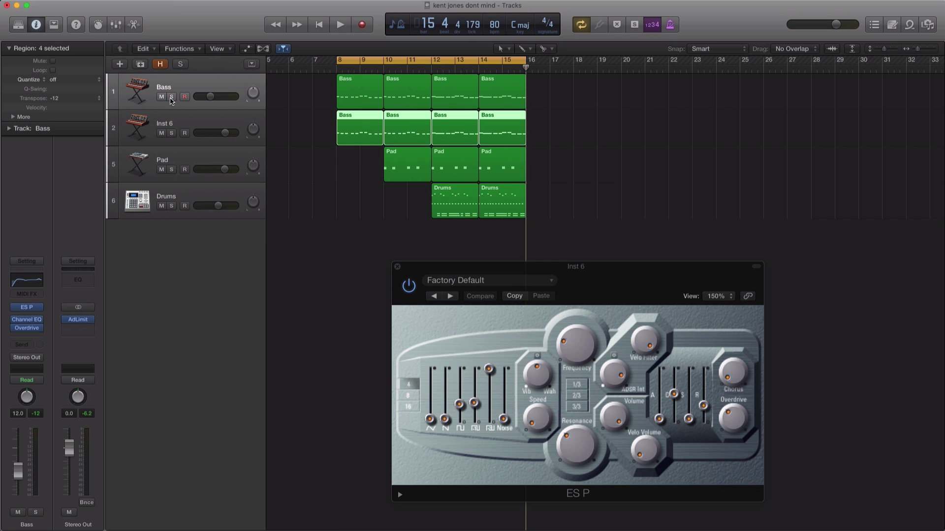
left_click(171, 134, "alt")
Audition the default ES P sound and raise the triangle oscillator level to about halfway.
key("space")
key("space")
left_click_drag(609, 294, 586, 177)
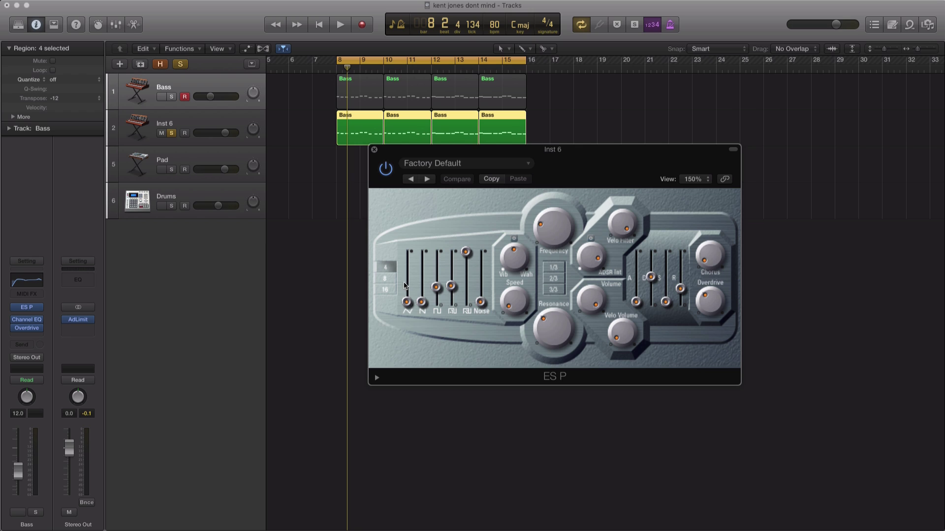
key("space")
left_click_drag(407, 301, 410, 273)
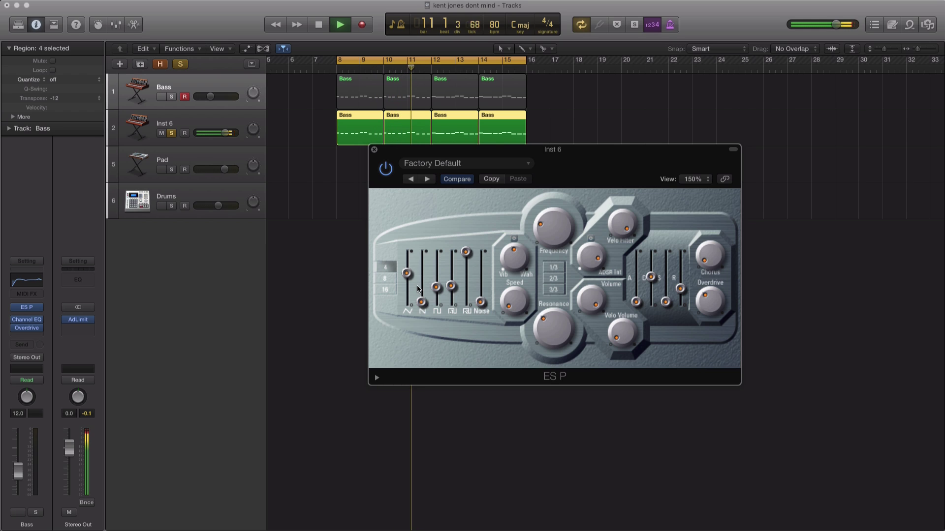
key("space")
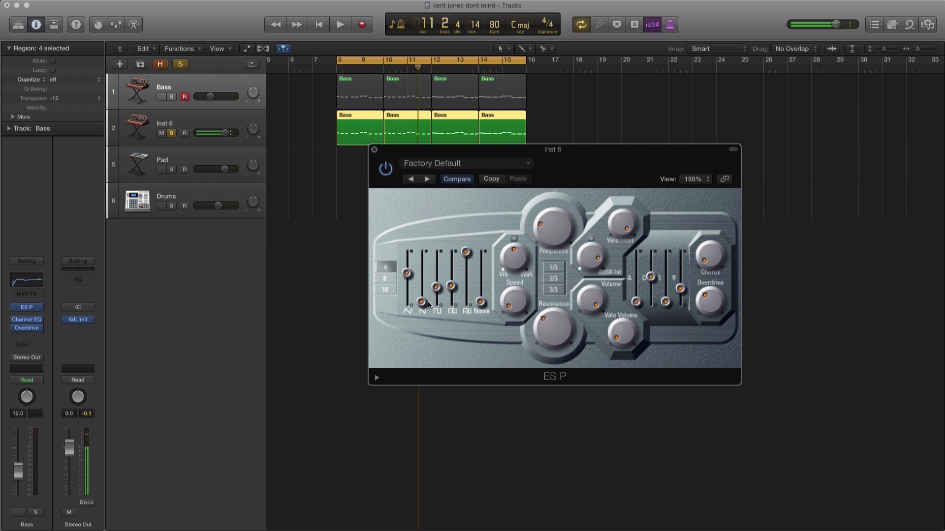
Raise the sawtooth level to about a quarter and the square level to about 40 percent while the loop plays.
key("space")
mouse_move(424, 304)
left_mouse_down()
mouse_move(429, 267)
mouse_move(426, 293)
left_mouse_up()
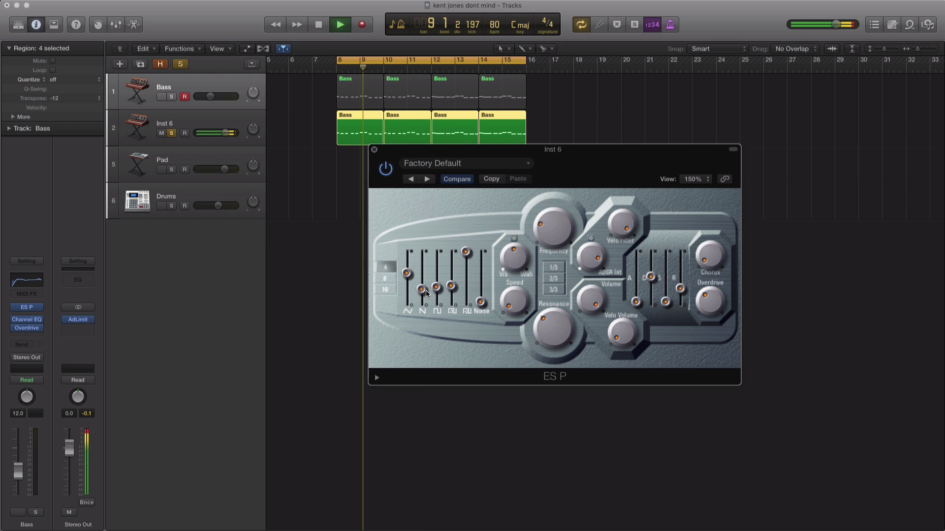
key("space")
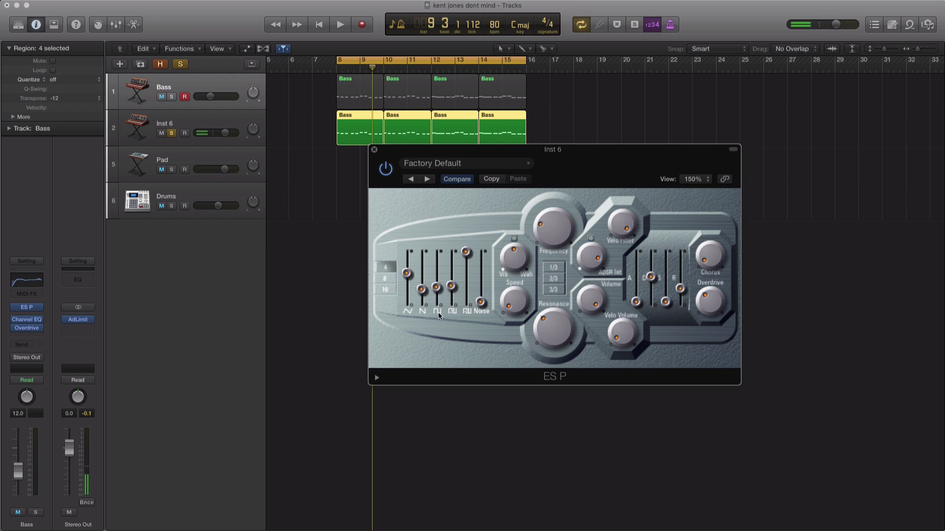
key("space")
mouse_move(437, 289)
left_mouse_down()
mouse_move(444, 225)
mouse_move(440, 286)
left_mouse_up()
key("space")
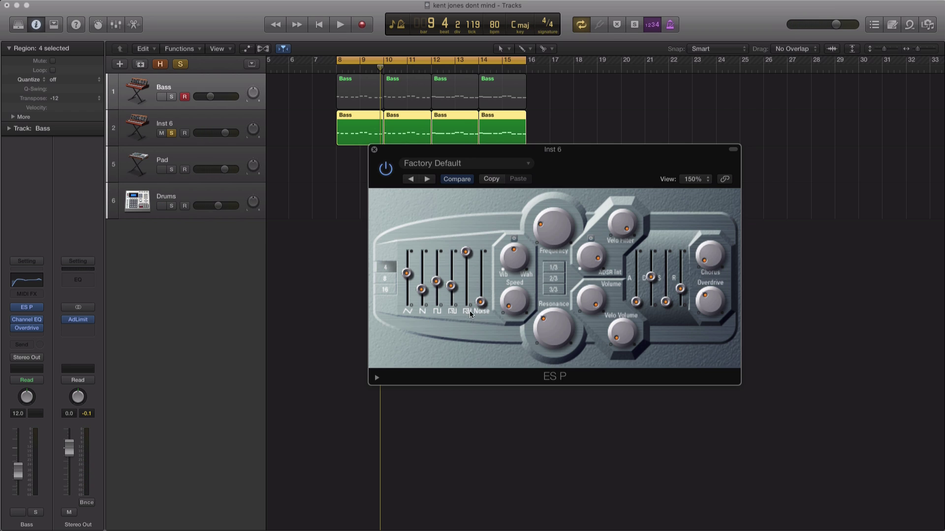
Try the sound with both sub-oscillator square levels at zero and audition it.
left_click_drag(451, 287, 460, 342)
left_click_drag(465, 263, 449, 375)
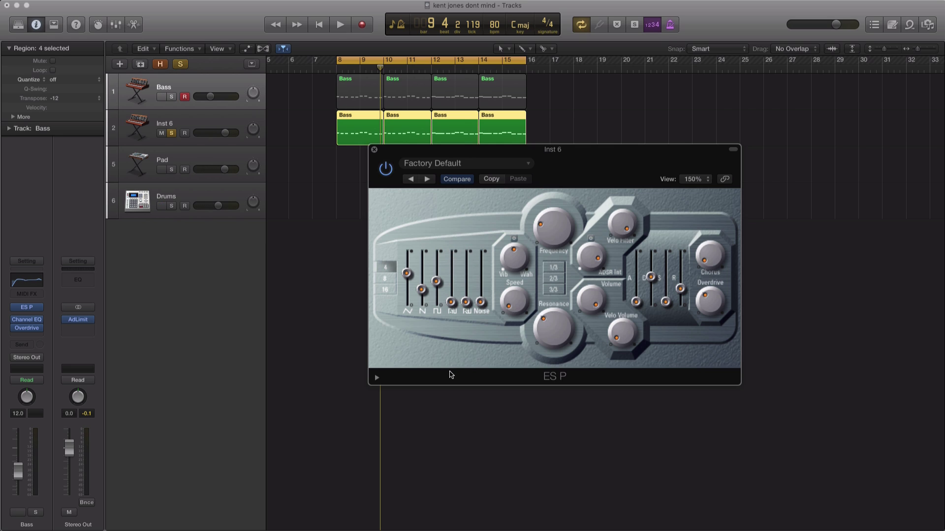
key("space")
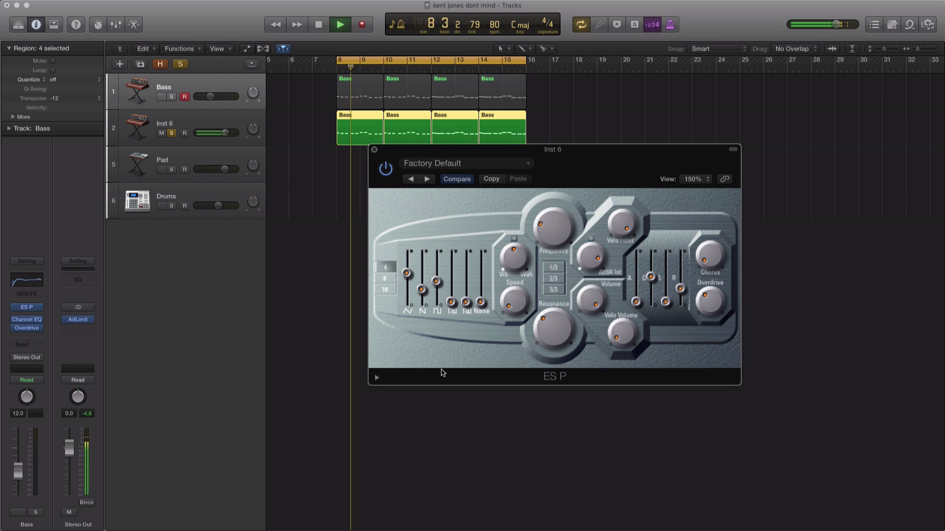
key("space")
Raise both sub-oscillator square levels to maximum and audition the bass loop.
left_click_drag(454, 307, 468, 202)
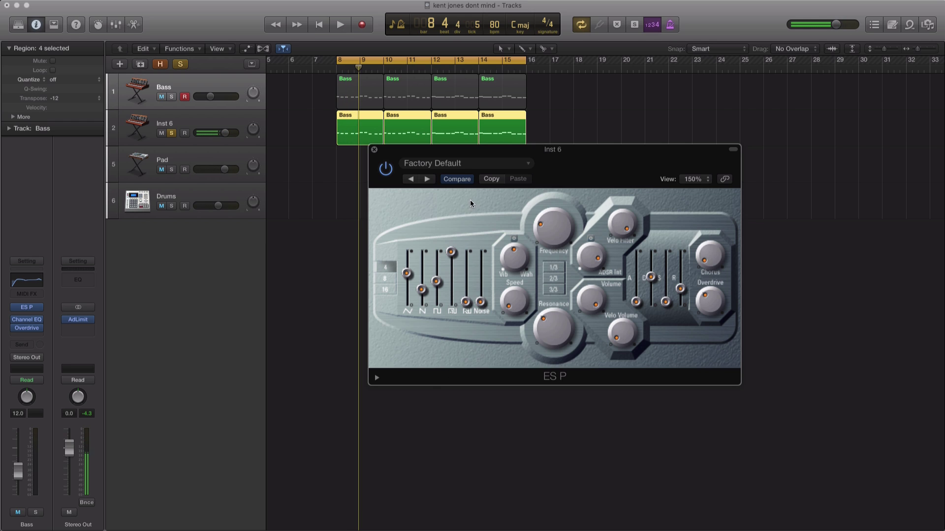
left_click_drag(465, 304, 491, 200)
key("space")
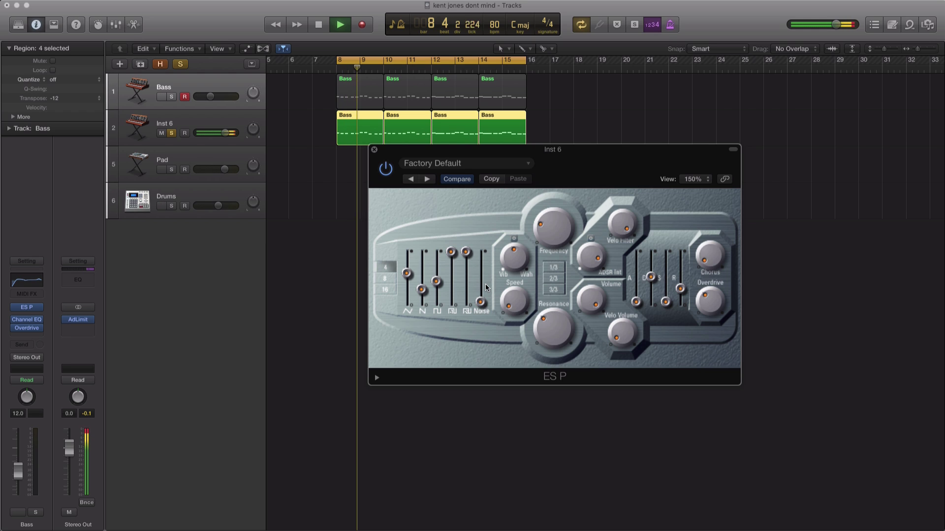
key("space")
Add a slight amount of noise, comparing it with the maximum noise level during playback.
left_click_drag(482, 302, 479, 300)
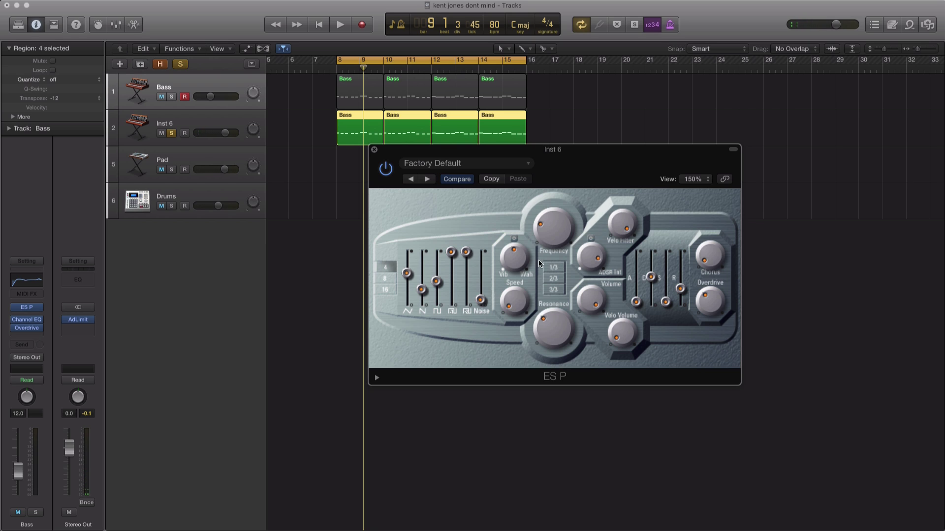
key("space")
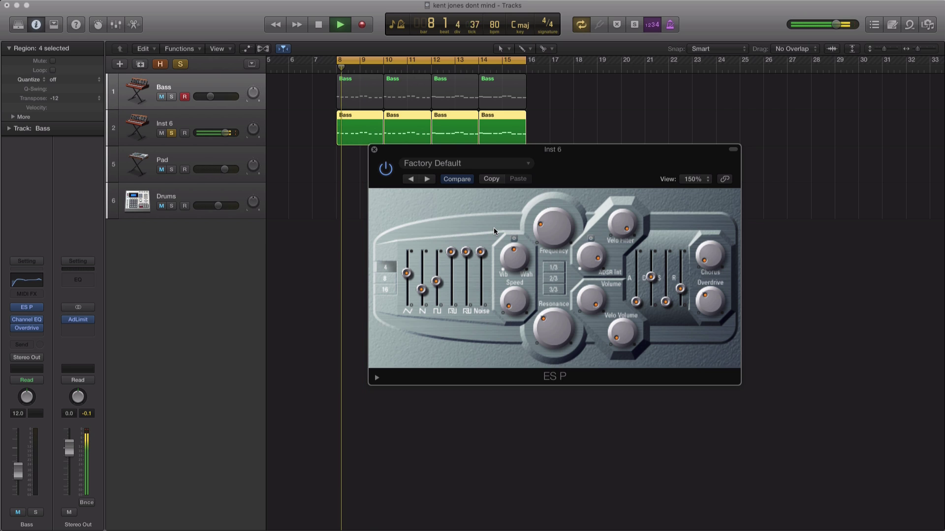
left_click_drag(494, 252, 489, 296)
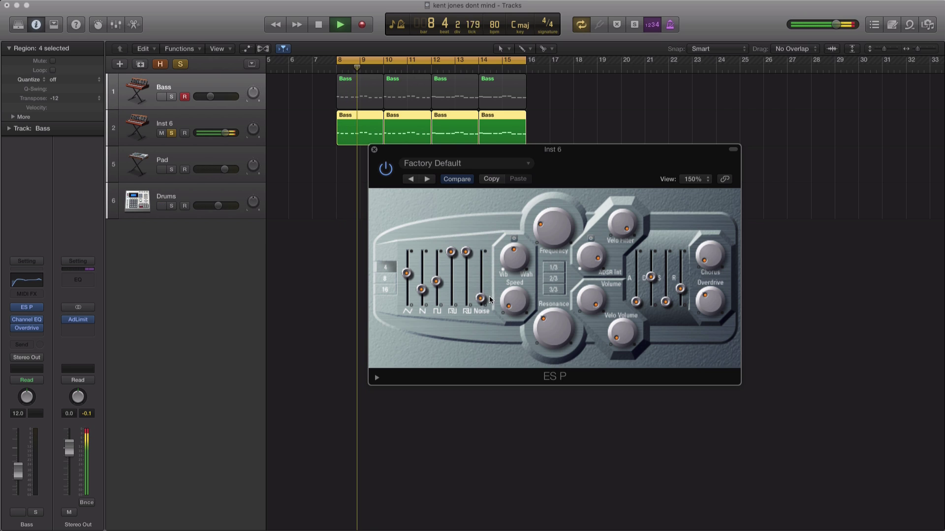
key("space")
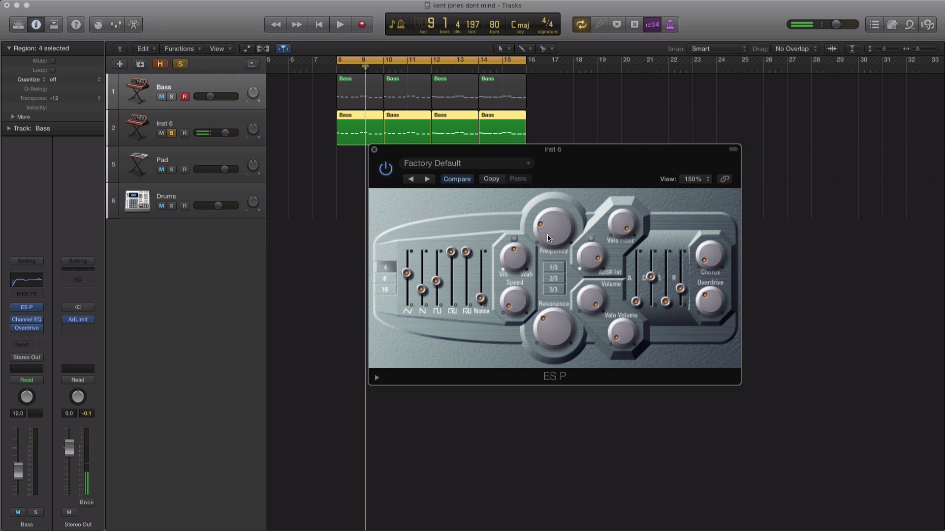
Fine-tune the filter Frequency and Resonance knobs slightly, auditioning the bass loop.
key("space")
left_click_drag(547, 235, 548, 229)
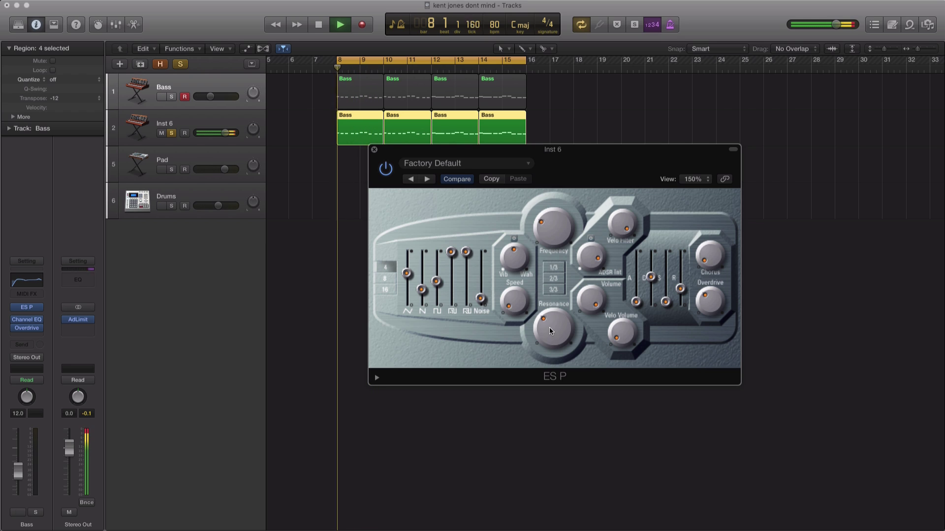
left_click_drag(549, 328, 549, 330)
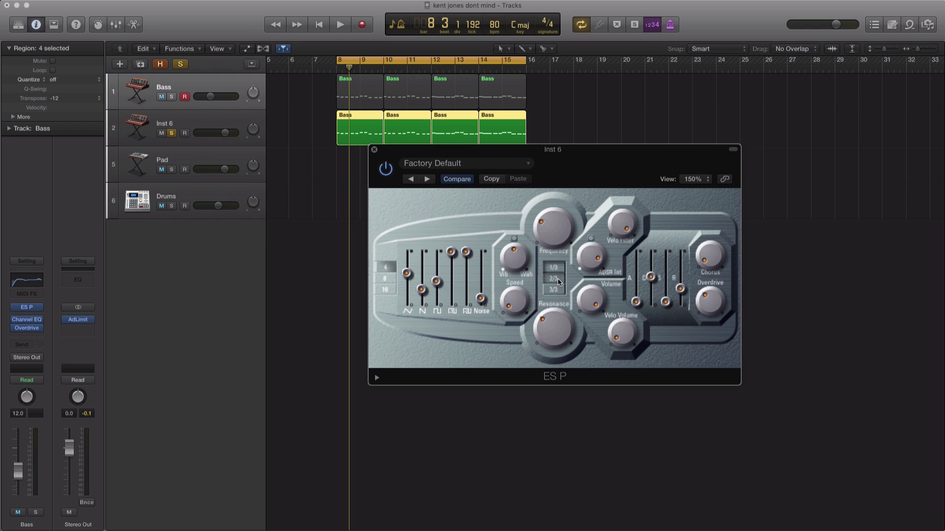
key("space")
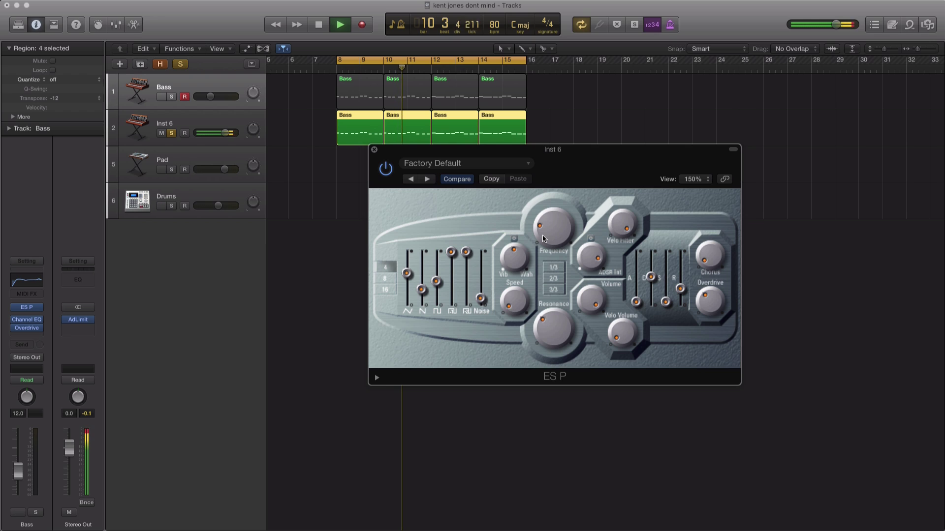
key("space")
key("space")
key("space")
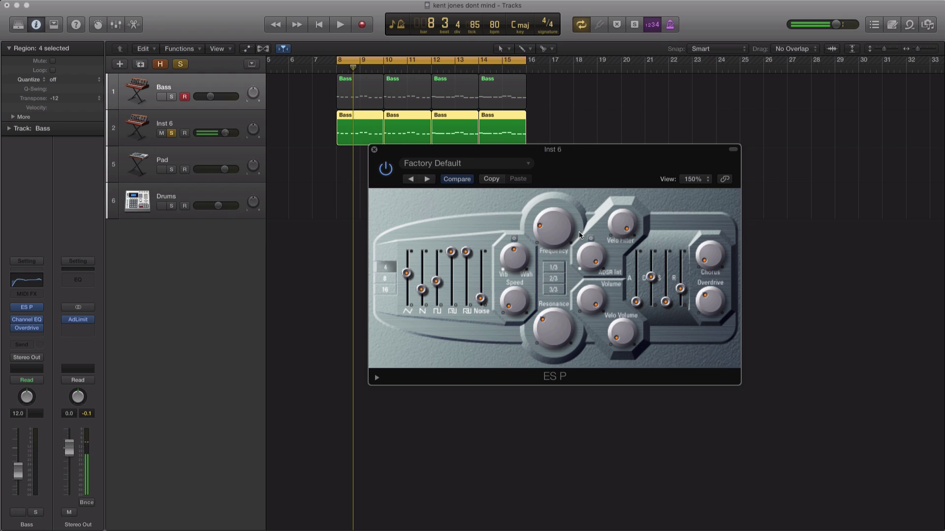
key("space")
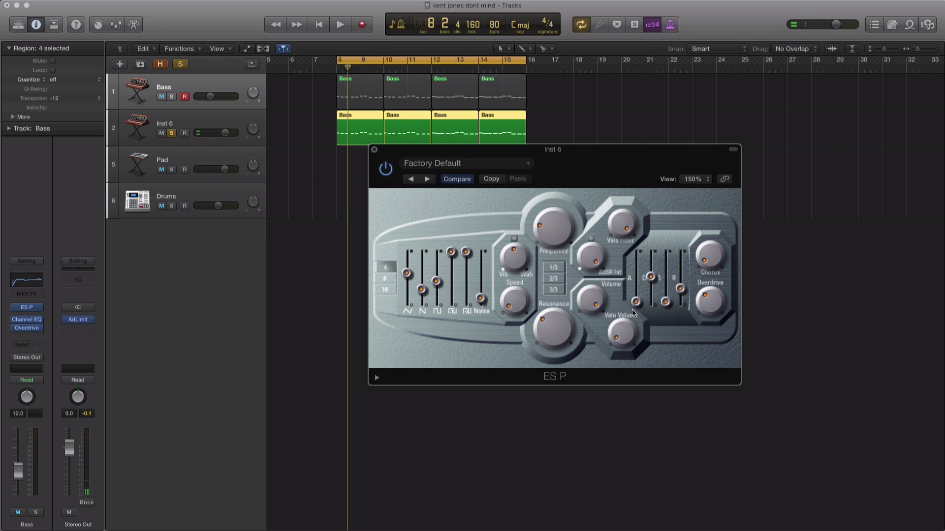
Raise the envelope attack slightly and lower the decay slightly while listening to the loop.
left_click_drag(633, 309, 637, 301)
key("space")
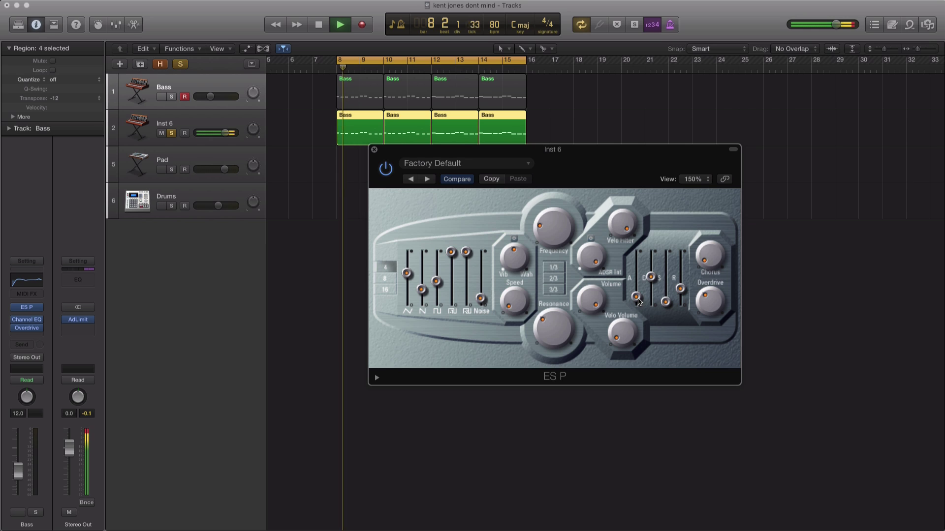
left_click_drag(637, 301, 638, 299)
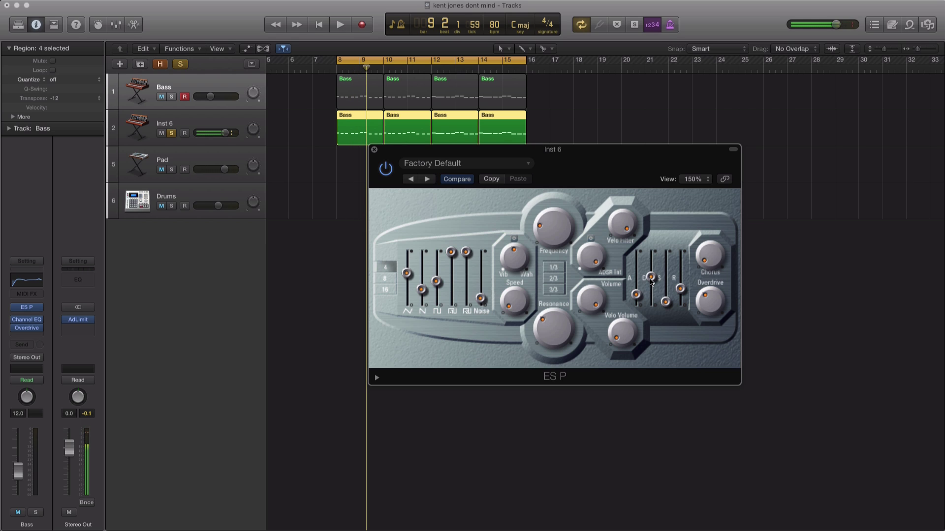
key("space")
left_click_drag(651, 283, 650, 287)
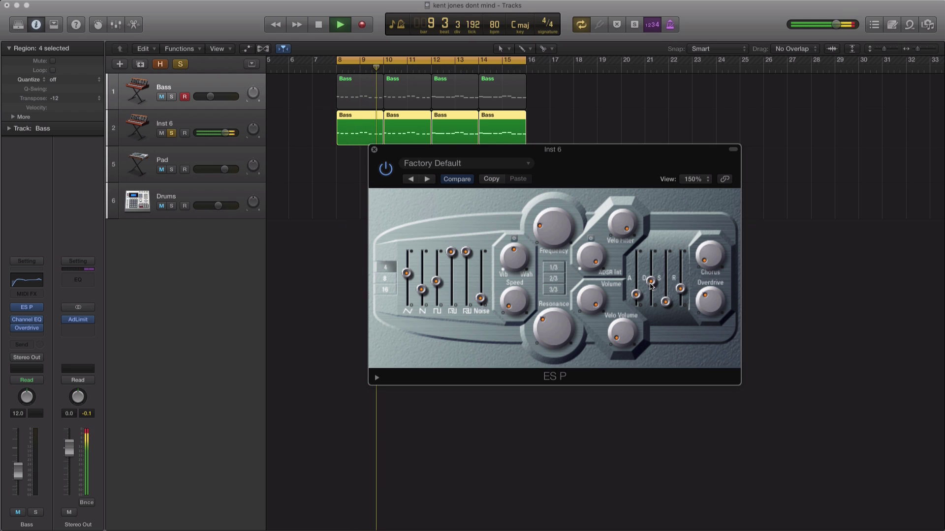
key("space")
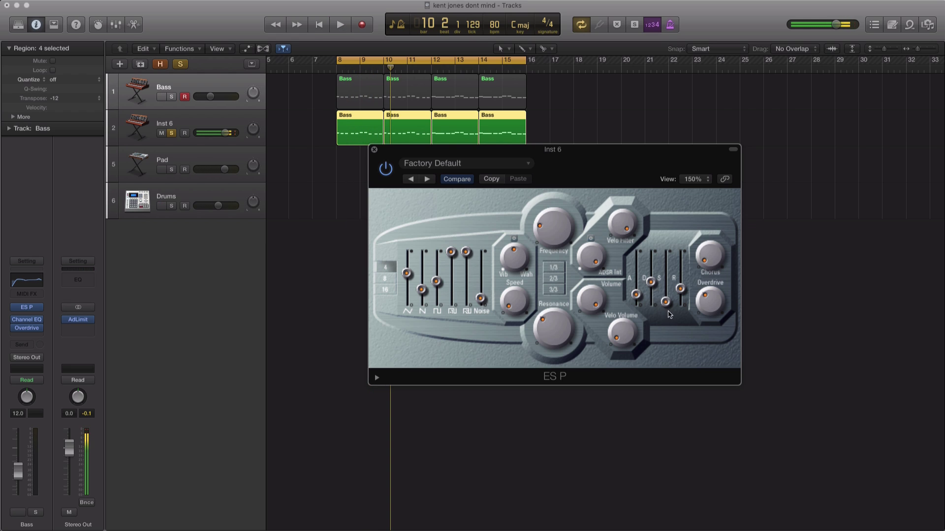
Raise the envelope sustain to about 20 percent, lower the release slightly, and audition the result.
key("space")
left_click_drag(667, 306, 668, 298)
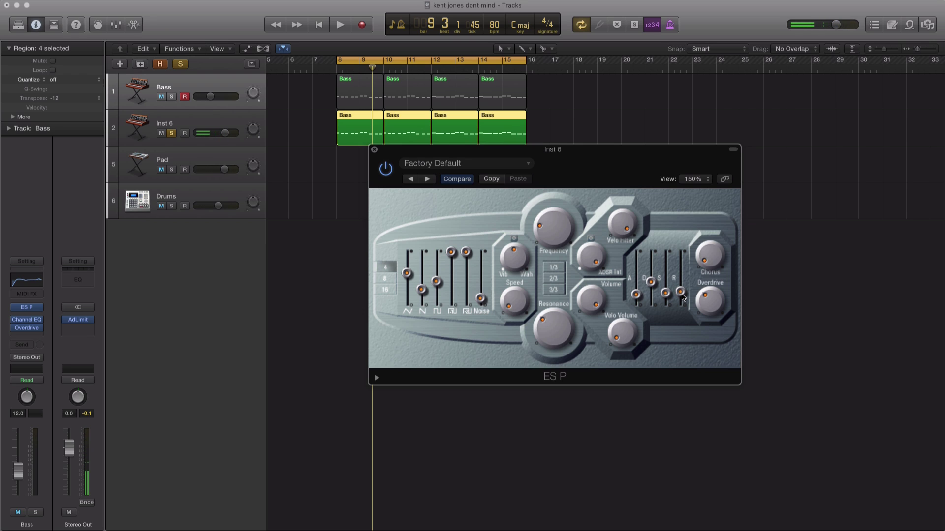
key("space")
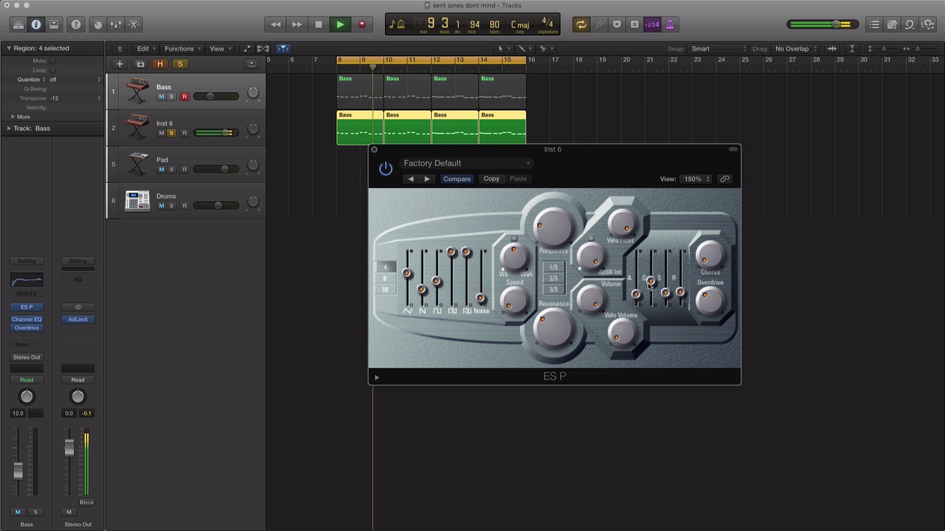
key("space")
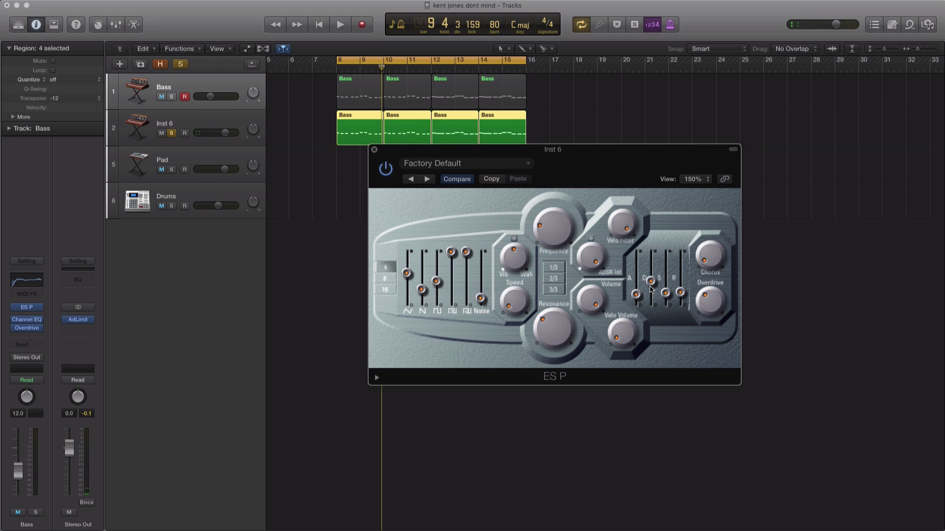
Turn the ES P Chorus up to about halfway and audition the bass loop.
left_click_drag(708, 265, 709, 246)
key("space")
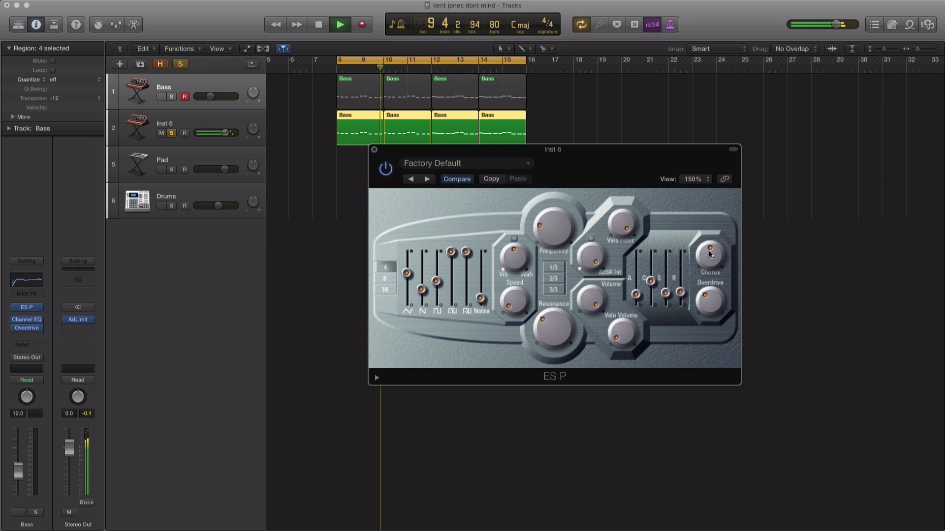
key("space")
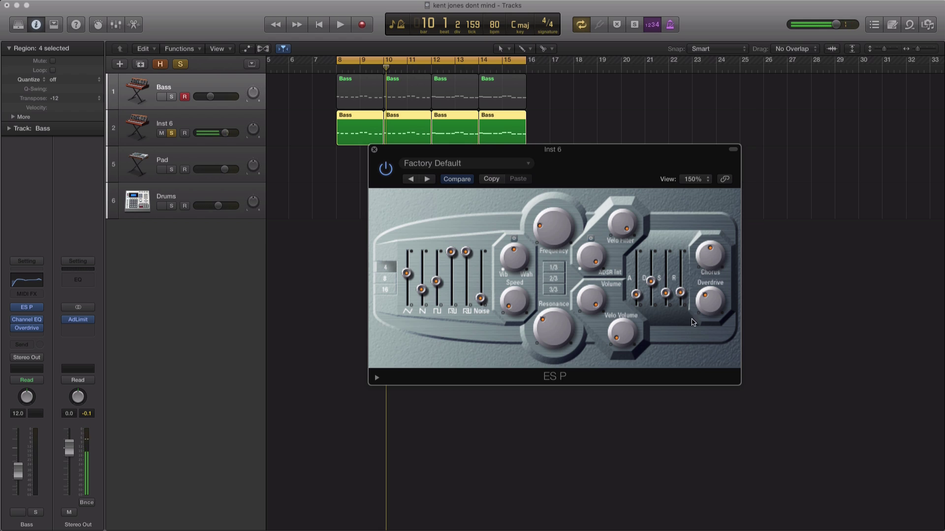
key("space")
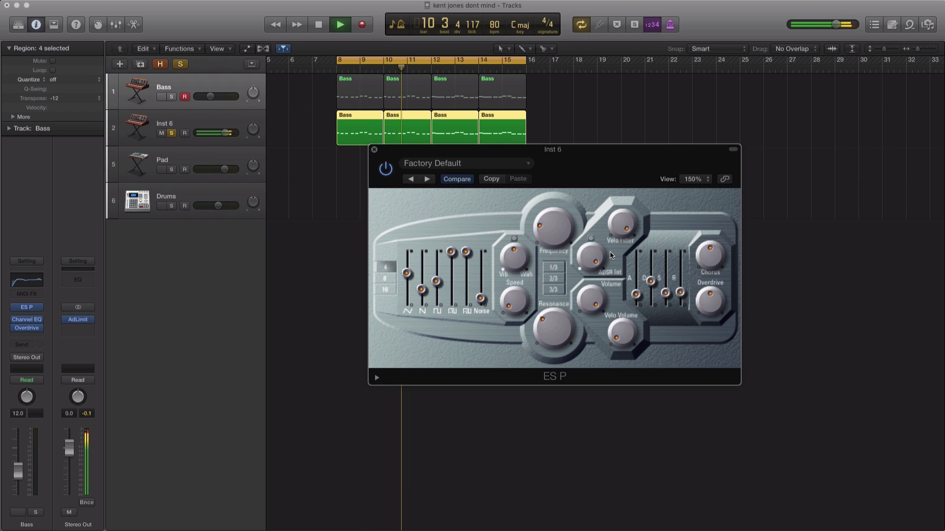
Stop playback, close the ES P window, and insert a stereo Overdrive effect on the Inst 6 track.
key("space")
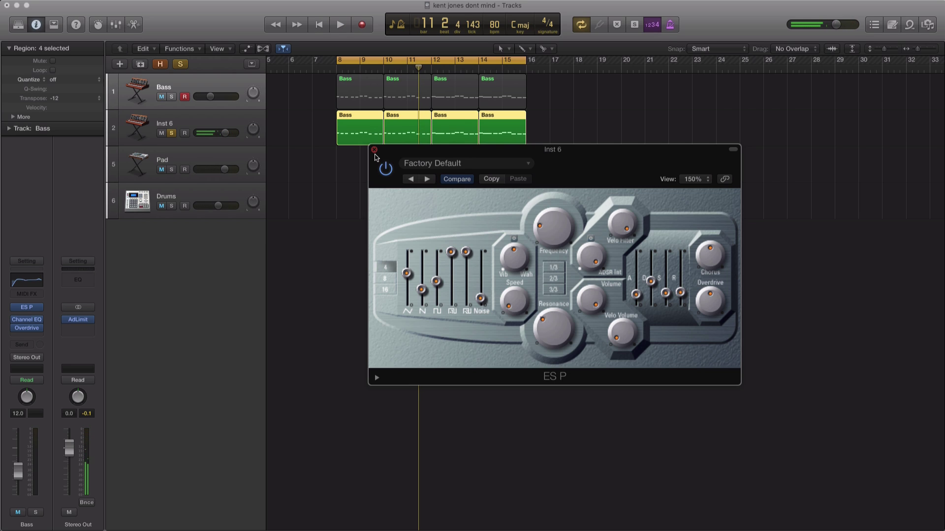
left_click(374, 150)
left_click(185, 124)
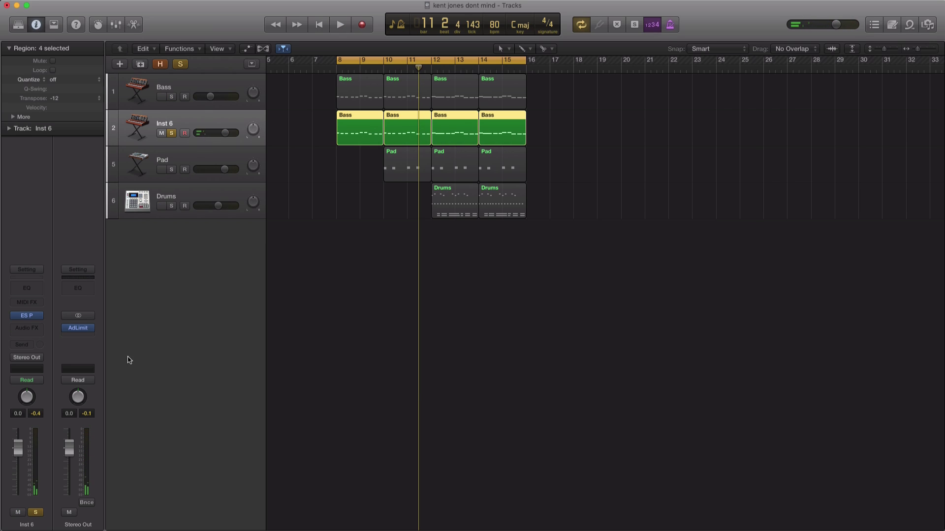
left_click(37, 336)
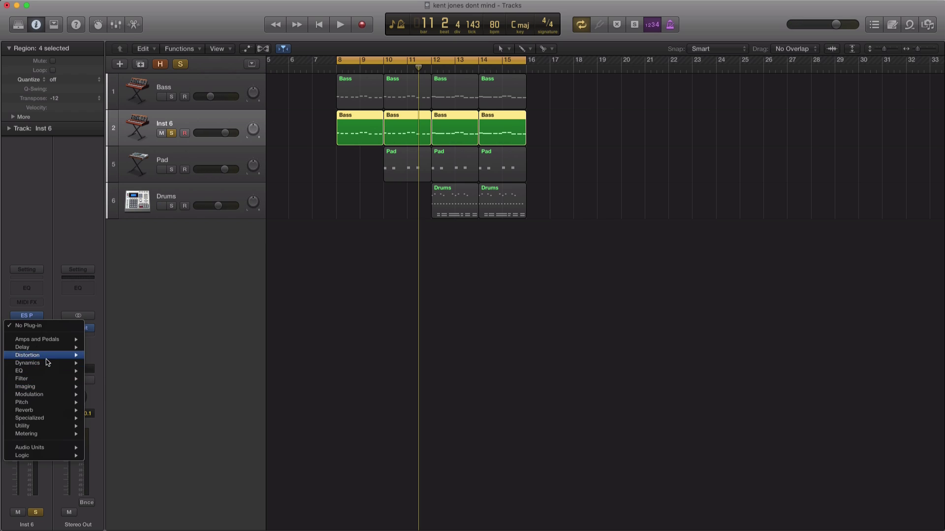
mouse_move(48, 366)
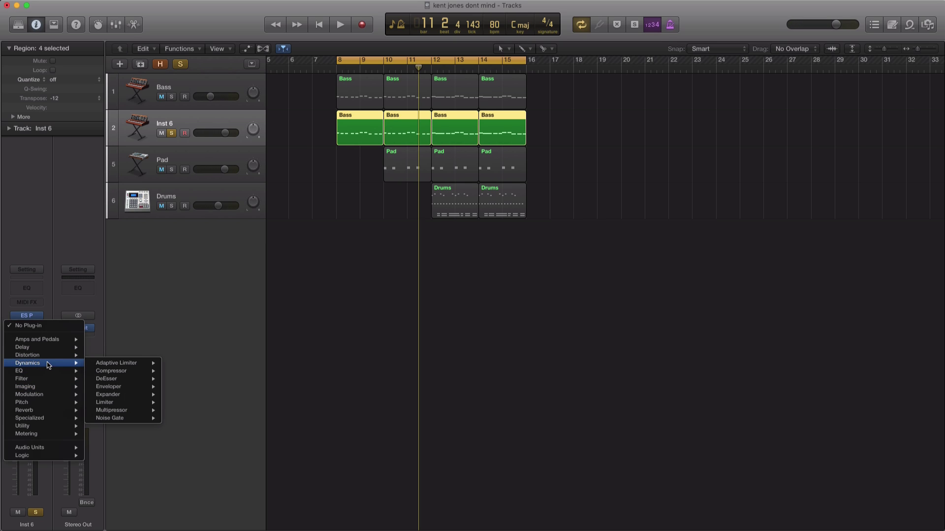
mouse_move(118, 388)
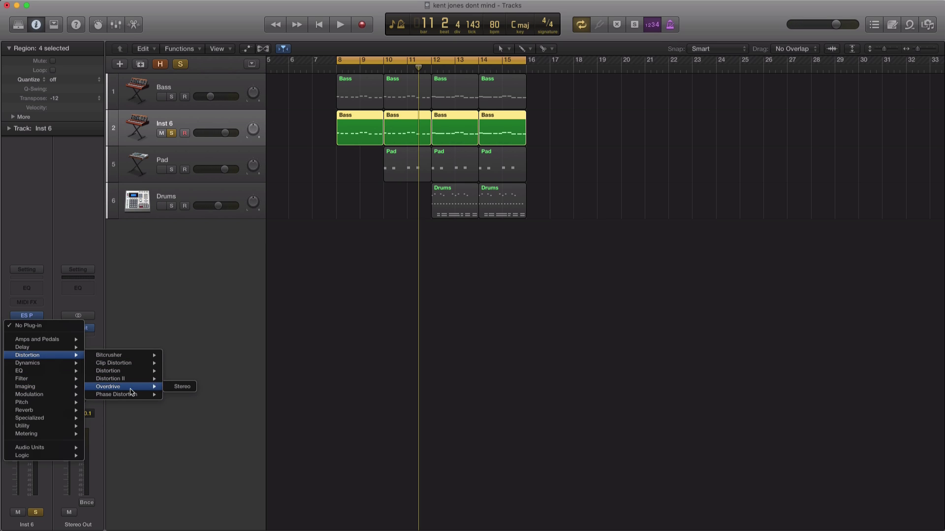
left_click(182, 387)
Set the Overdrive Drive to 3.25 dB, lower the Inst 6 volume to -6.2 dB, and play the loop.
left_click_drag(249, 55, 616, 224)
left_click_drag(414, 290, 421, 313)
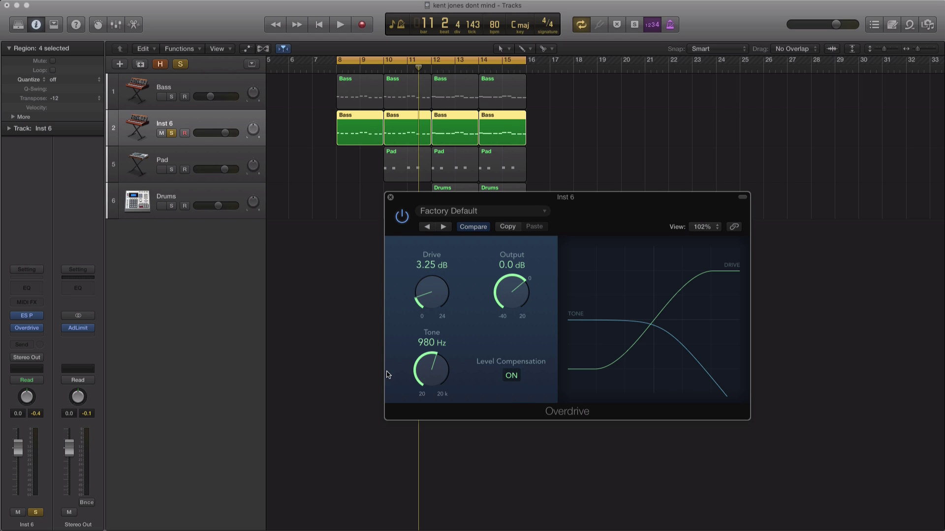
left_click_drag(17, 448, 18, 452)
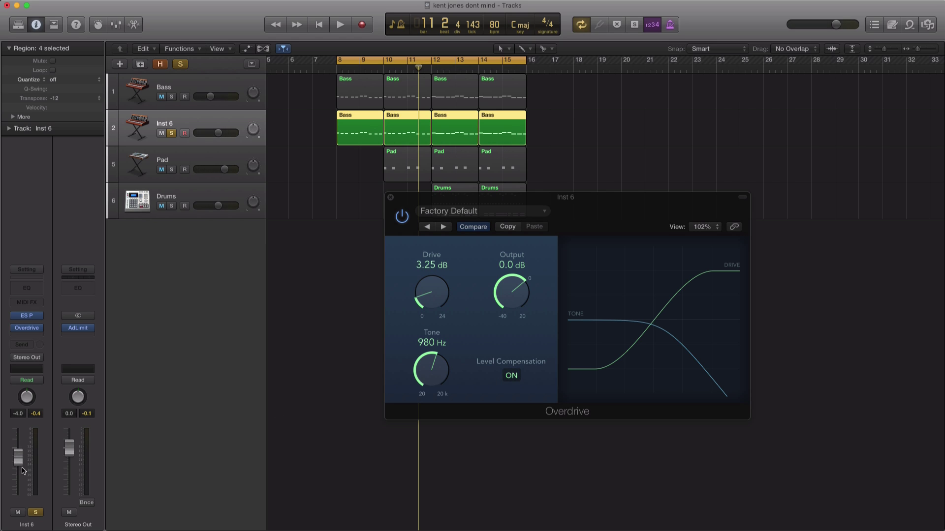
key("space")
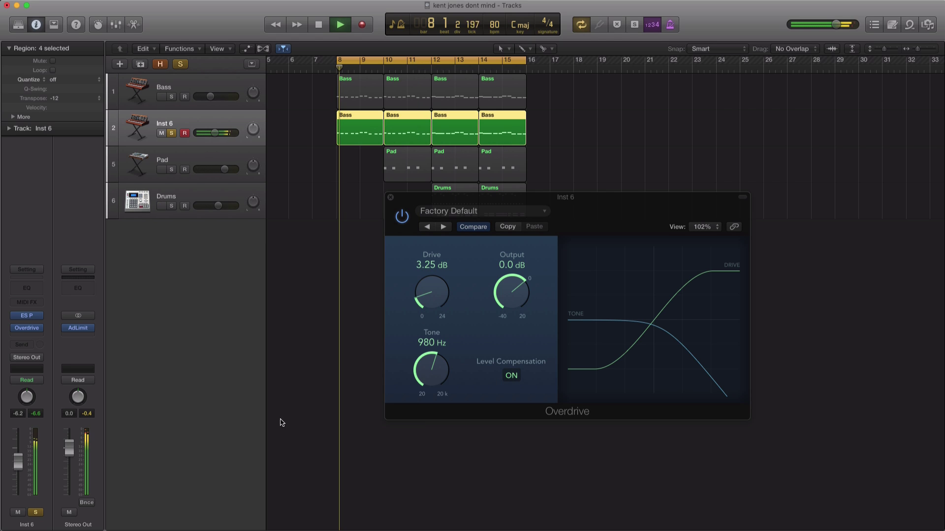
Raise the Overdrive Tone to 10000 Hz and audition the bass loop.
left_click_drag(415, 378, 425, 307)
key("space")
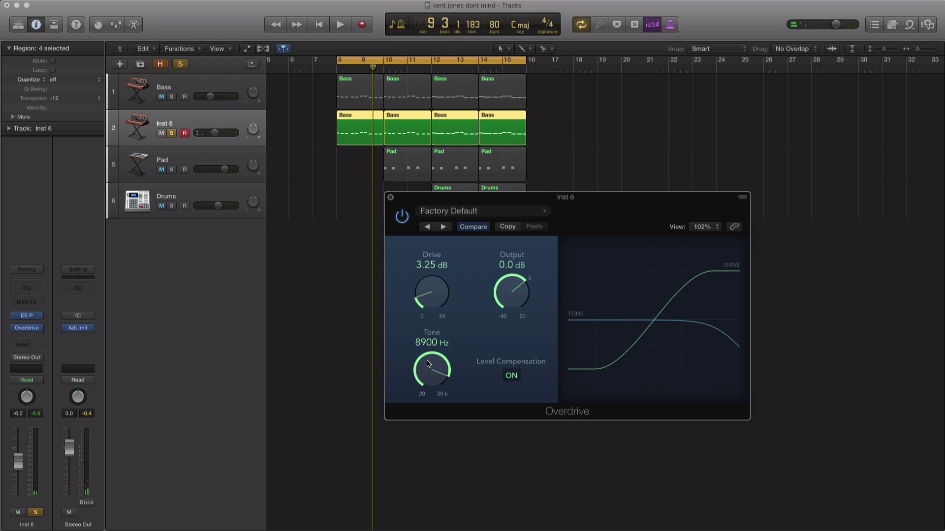
left_click_drag(427, 366, 429, 362)
key("space")
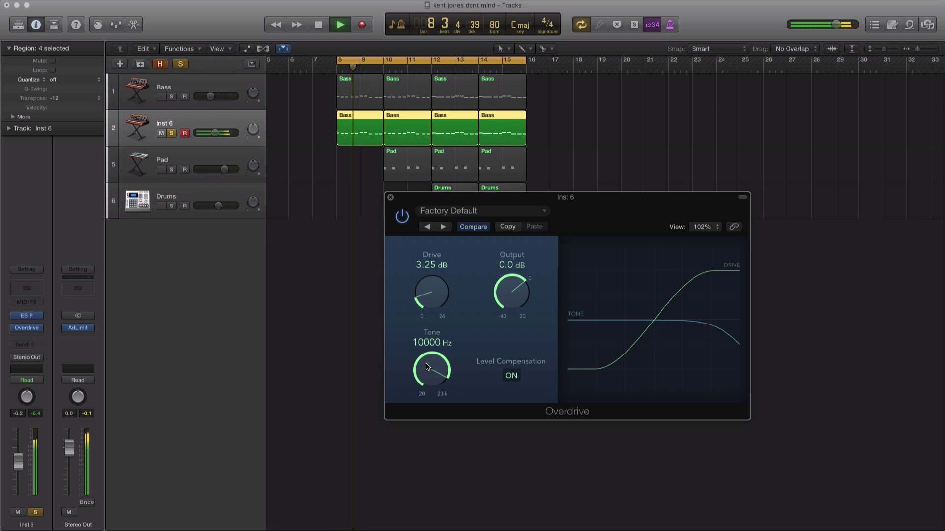
Try the Overdrive Tone at 1200 Hz, audition it, and return the Tone to 10000 Hz.
key("space")
left_click_drag(427, 369, 428, 377)
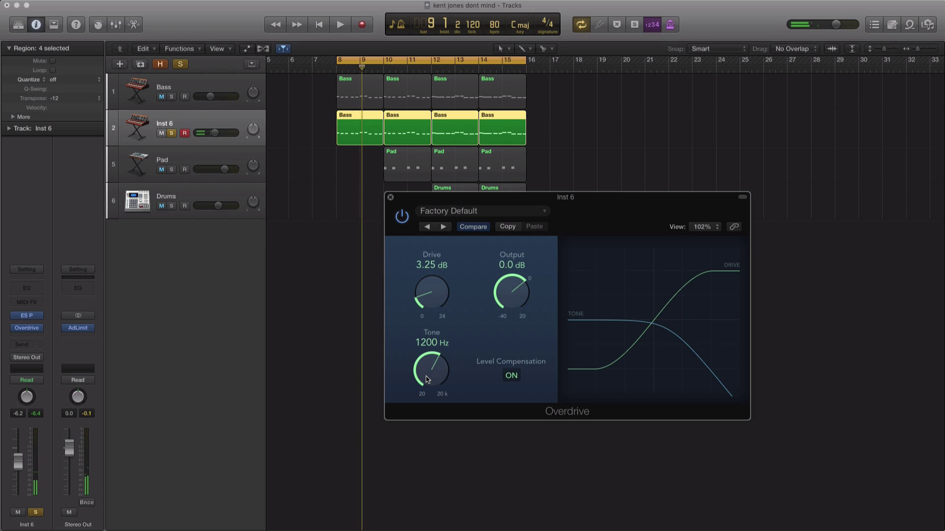
key("space")
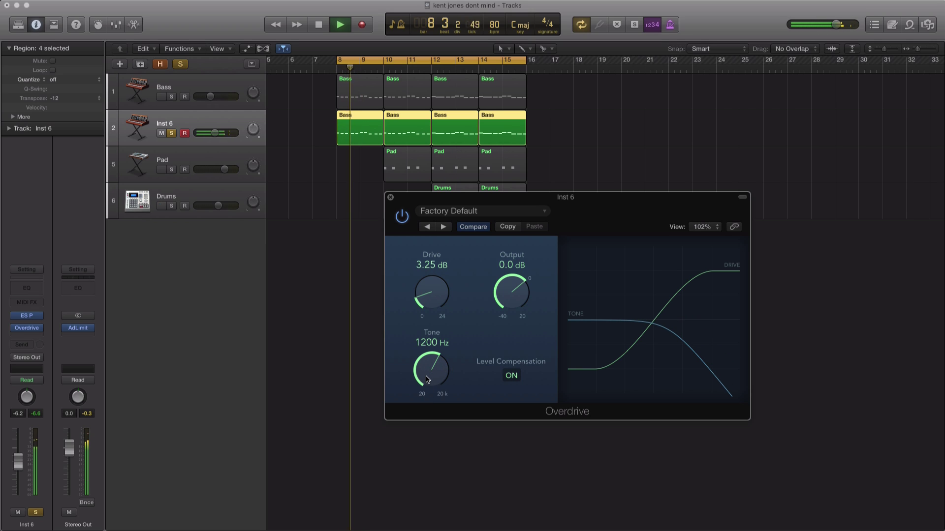
left_click_drag(426, 376, 432, 354)
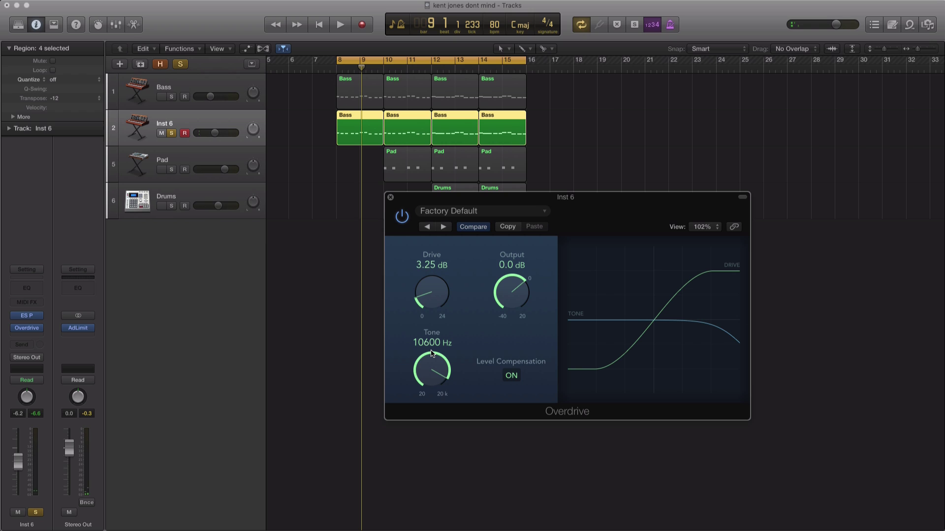
key("space")
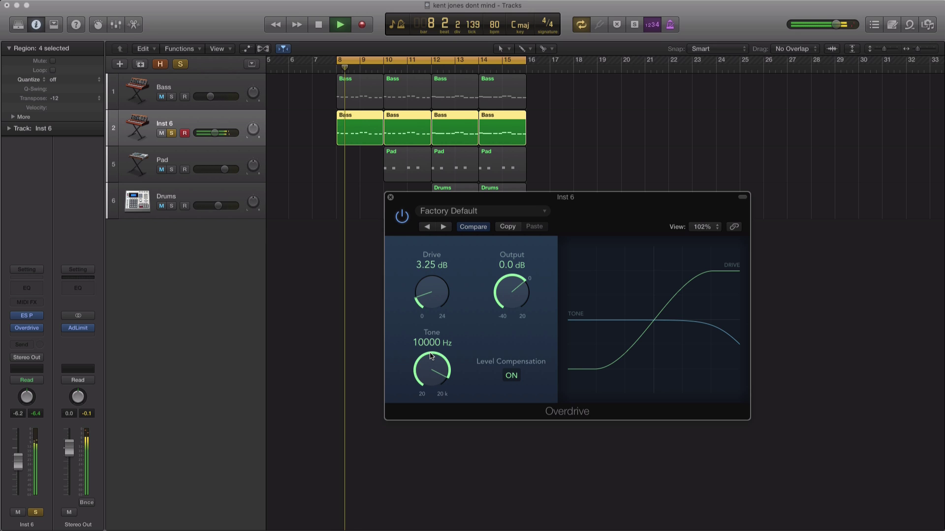
Close the Overdrive window, solo the Pad and Drums tracks, and play them together with Inst 6.
left_click(390, 197)
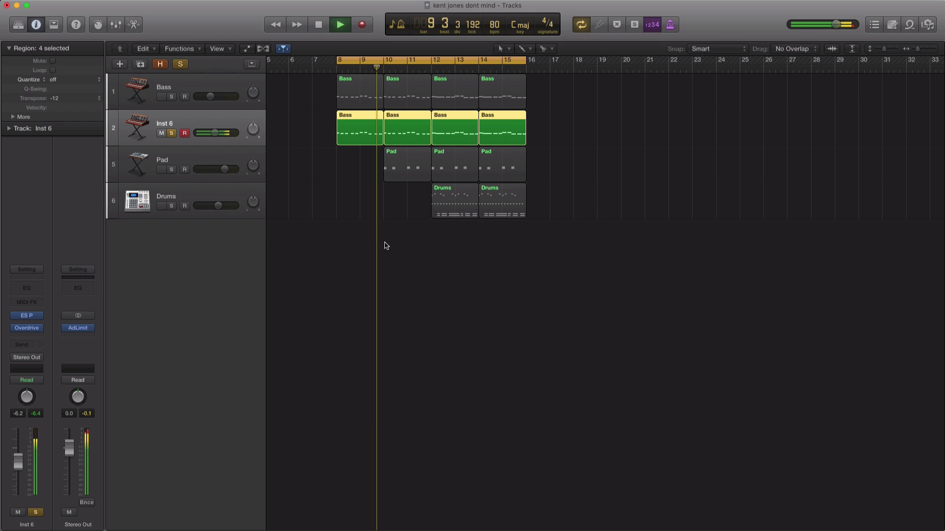
key("space")
left_click(171, 169)
left_click(171, 205)
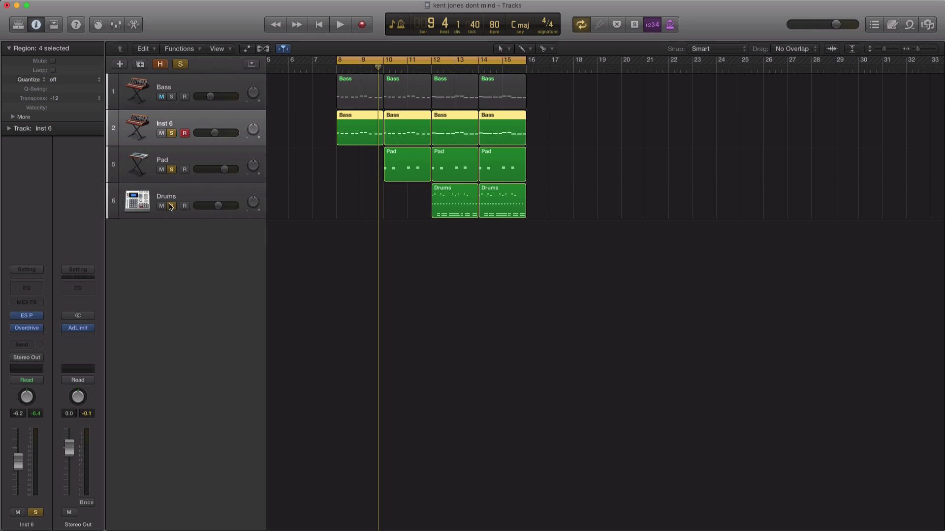
key("space")
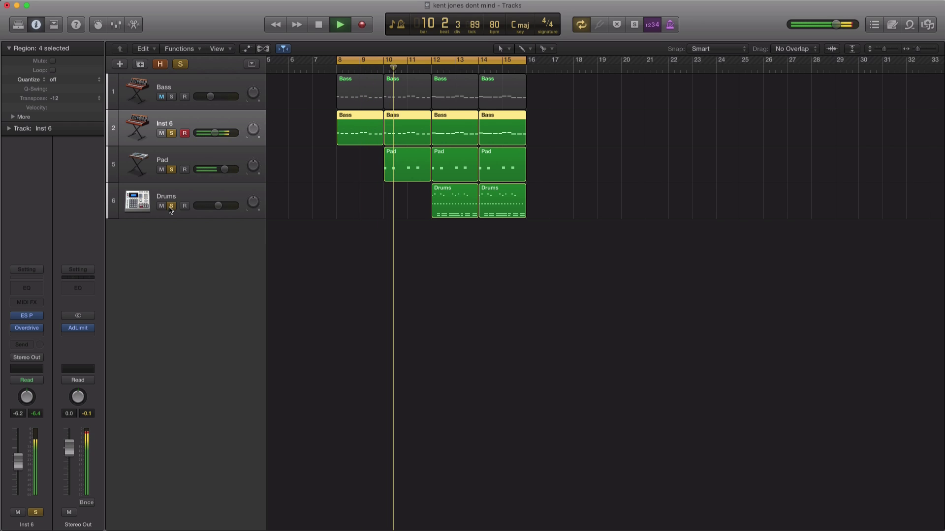
Lower the Inst 6 volume to -11.4 dB during playback, deselect the regions, and stop playback.
left_click_drag(215, 133, 204, 139)
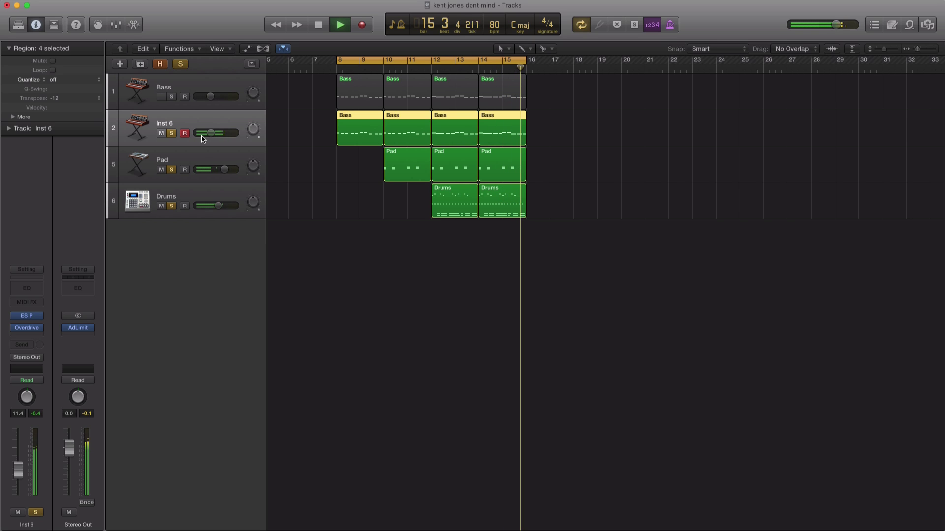
left_click(539, 239)
key("space")
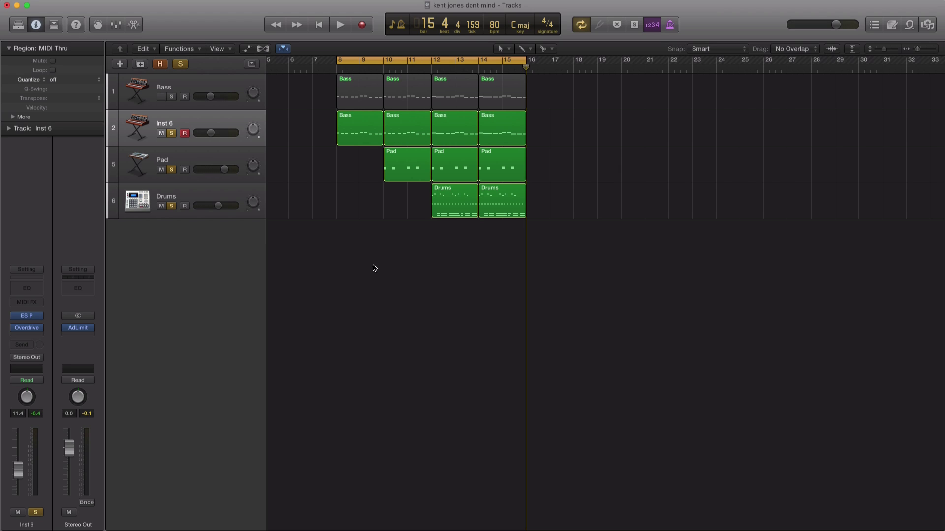
Reopen the ES P on Inst 6 to review its final knob and slider settings, and close it.
left_click(29, 317)
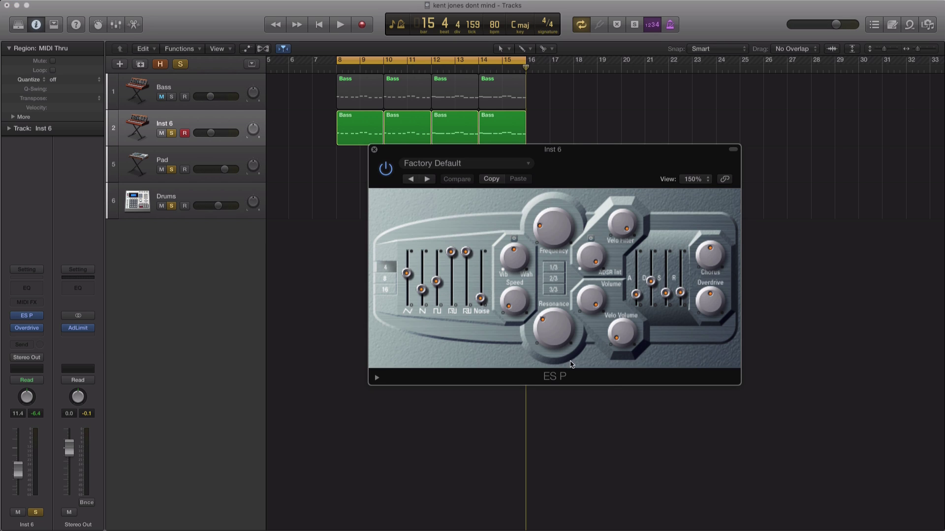
left_click_drag(593, 172, 587, 166)
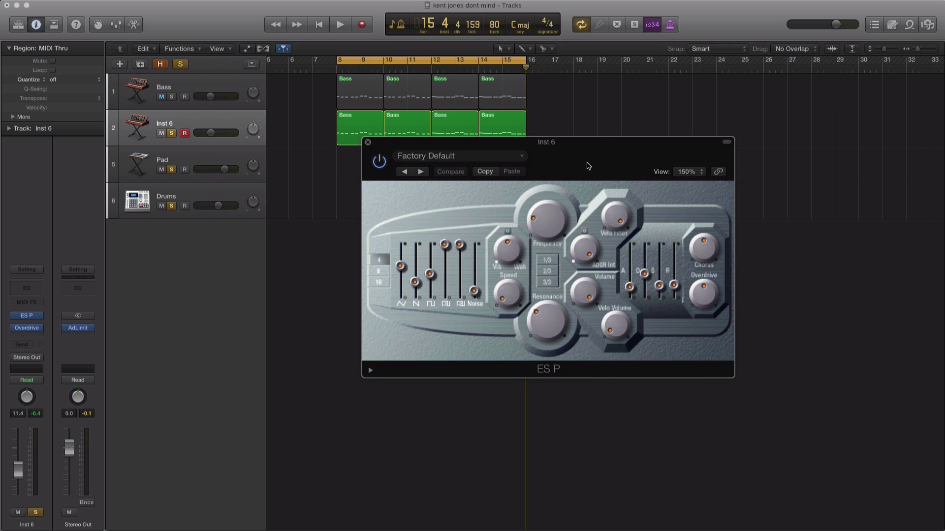
left_click(368, 142)
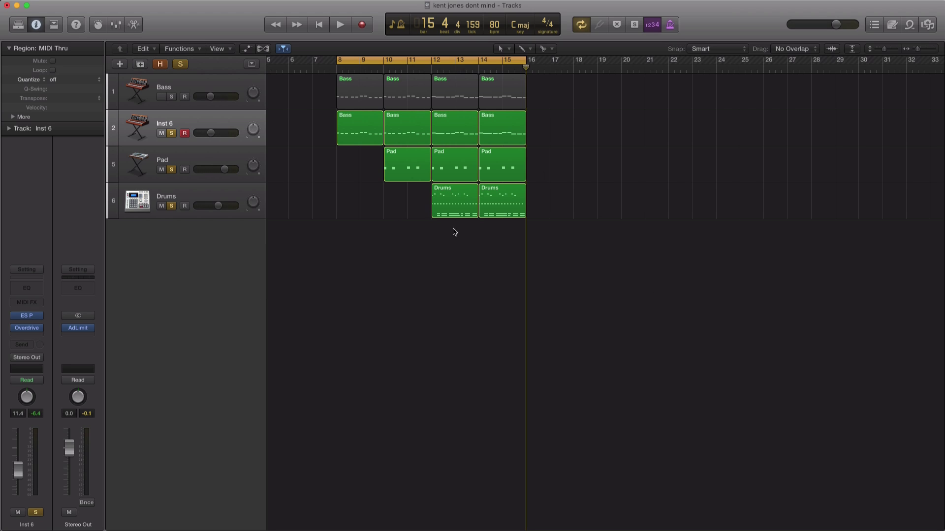
Select all the regions on the Bass, Inst 6, Pad and Drums tracks.
mouse_move(540, 253)
left_mouse_down()
mouse_move(467, 158)
mouse_move(330, 75)
left_mouse_up()
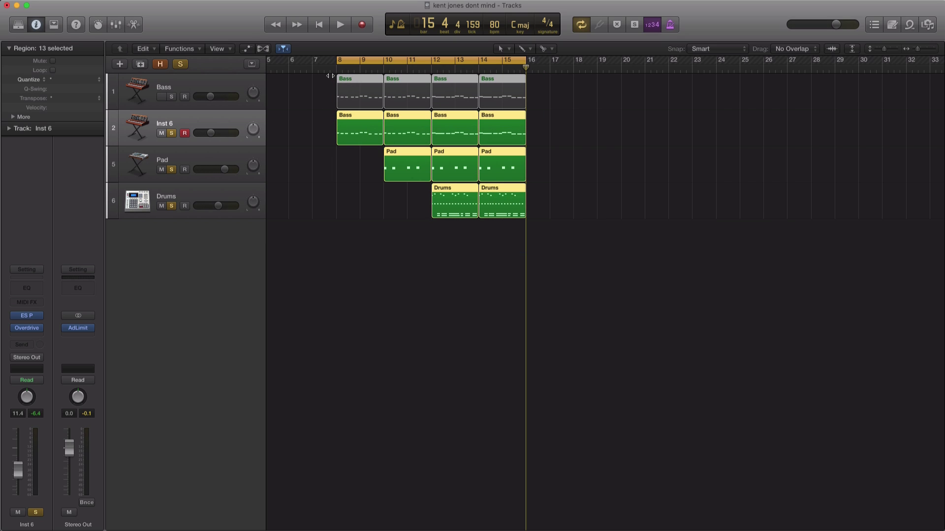